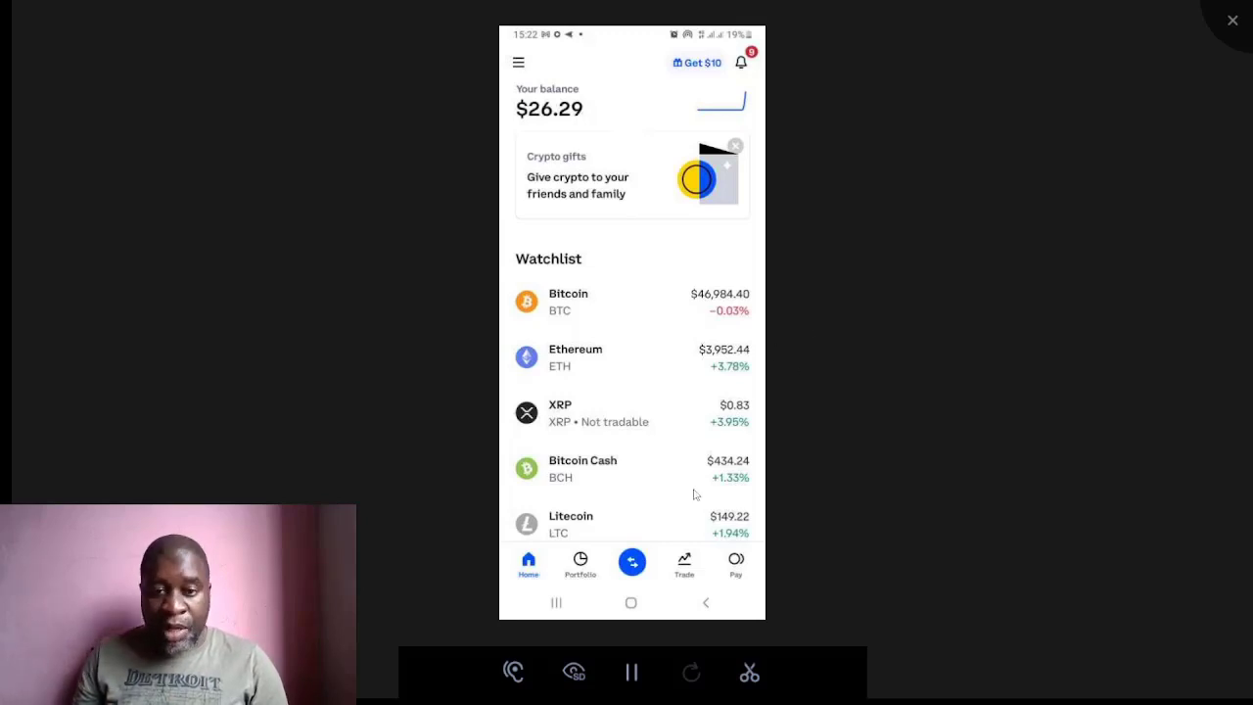
Step: Open GYEN from the portfolio and view its 1,103.57 GYEN ($9.69) holding
{"action": "left_click", "coordinate": [555, 564]}
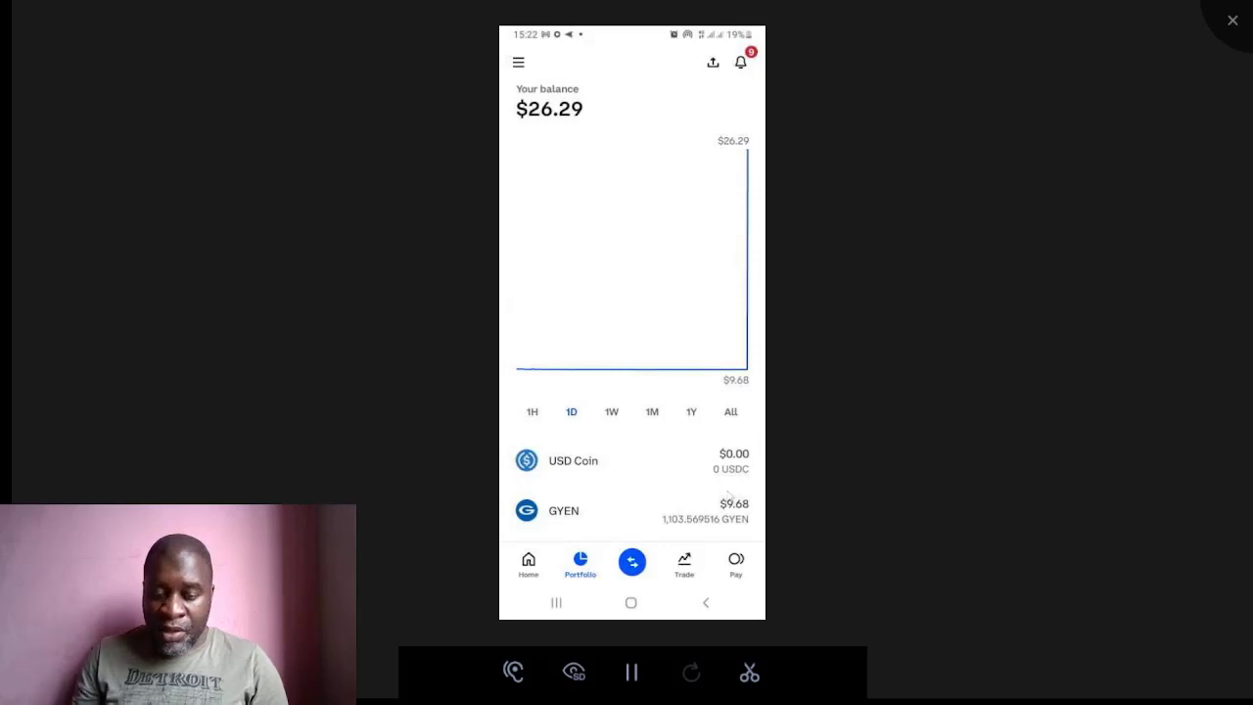
{"action": "left_click", "coordinate": [560, 517]}
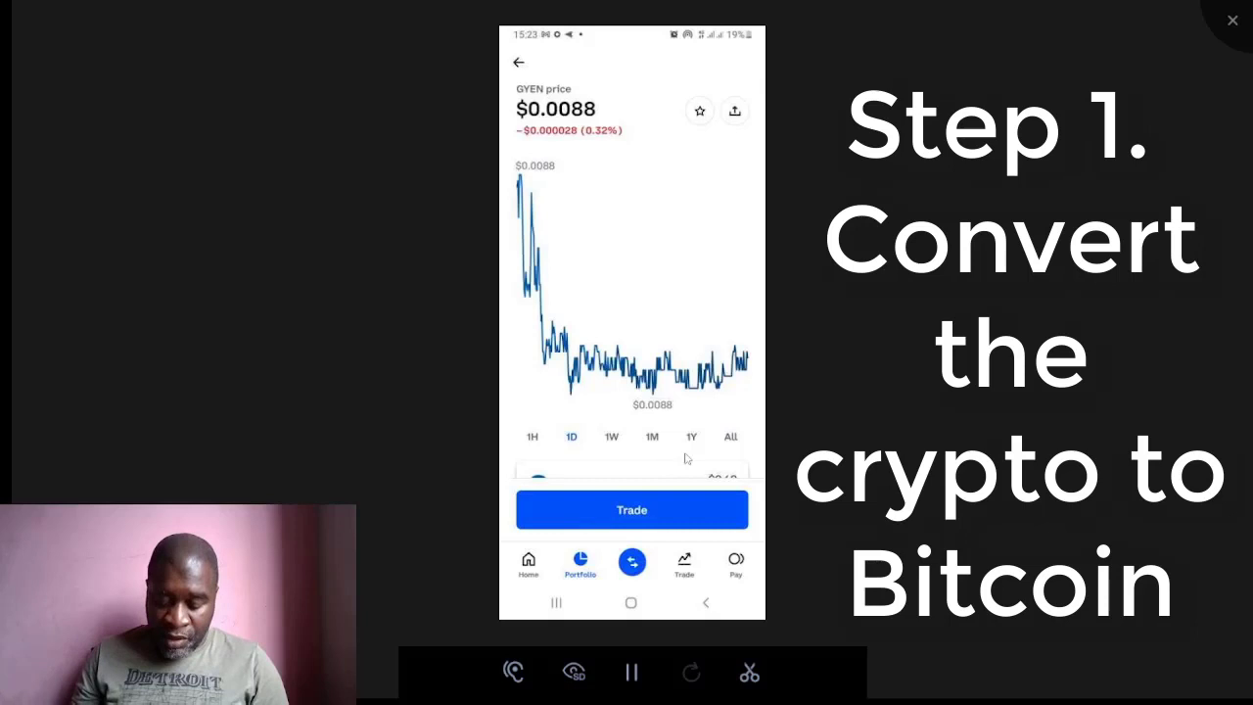
{"action": "scroll", "coordinate": [683, 460], "scroll_direction": "down", "scroll_amount": 3}
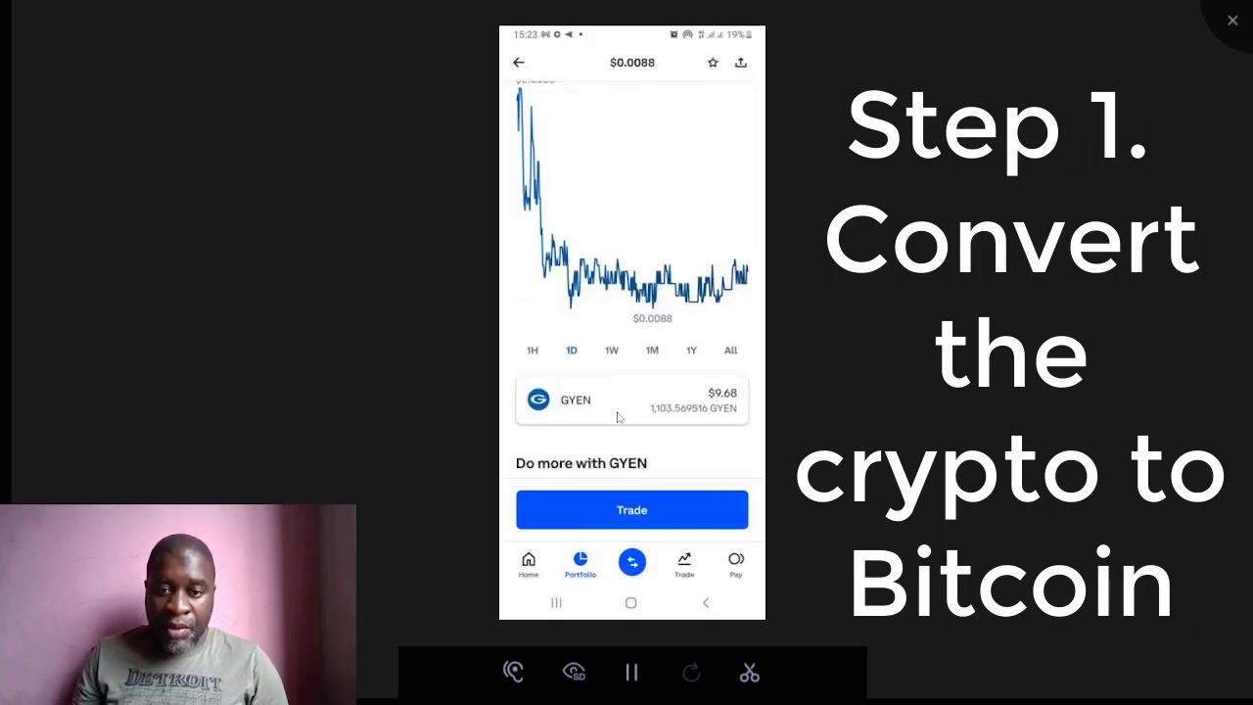
Step: Convert the maximum GYEN balance ($9.69) to Bitcoin, receiving 0.00020199 BTC
{"action": "left_click", "coordinate": [628, 524]}
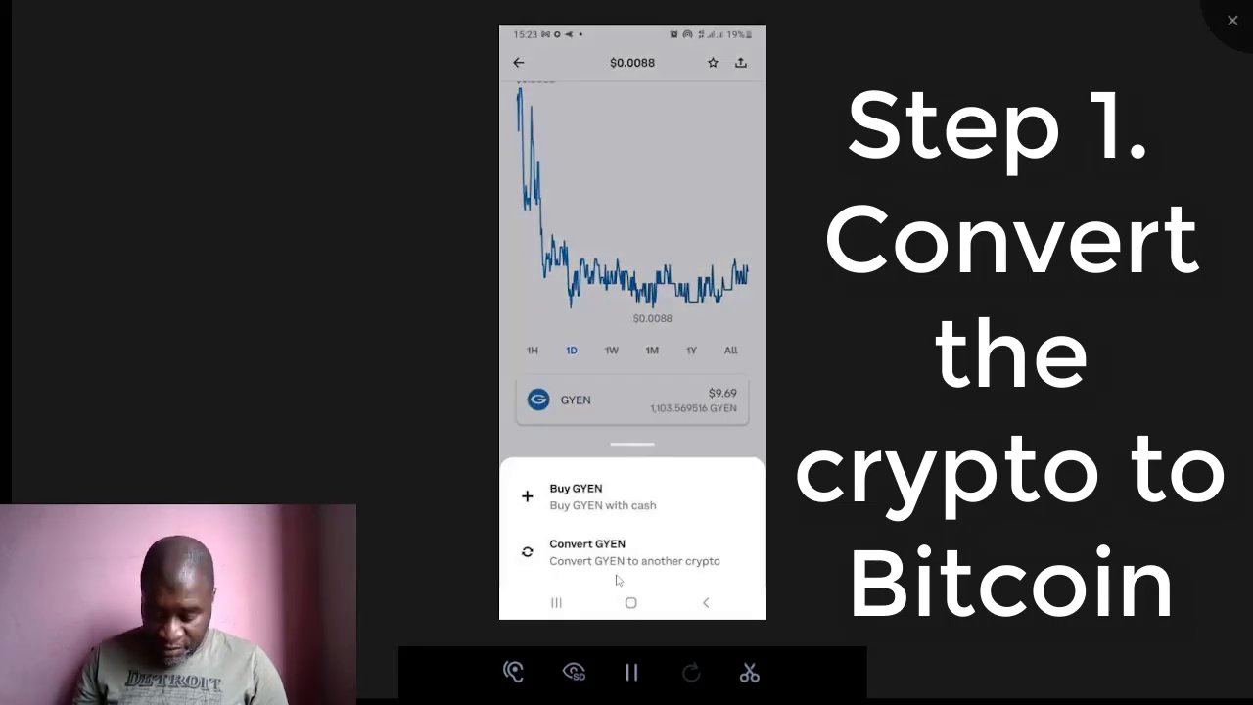
{"action": "left_click", "coordinate": [616, 575]}
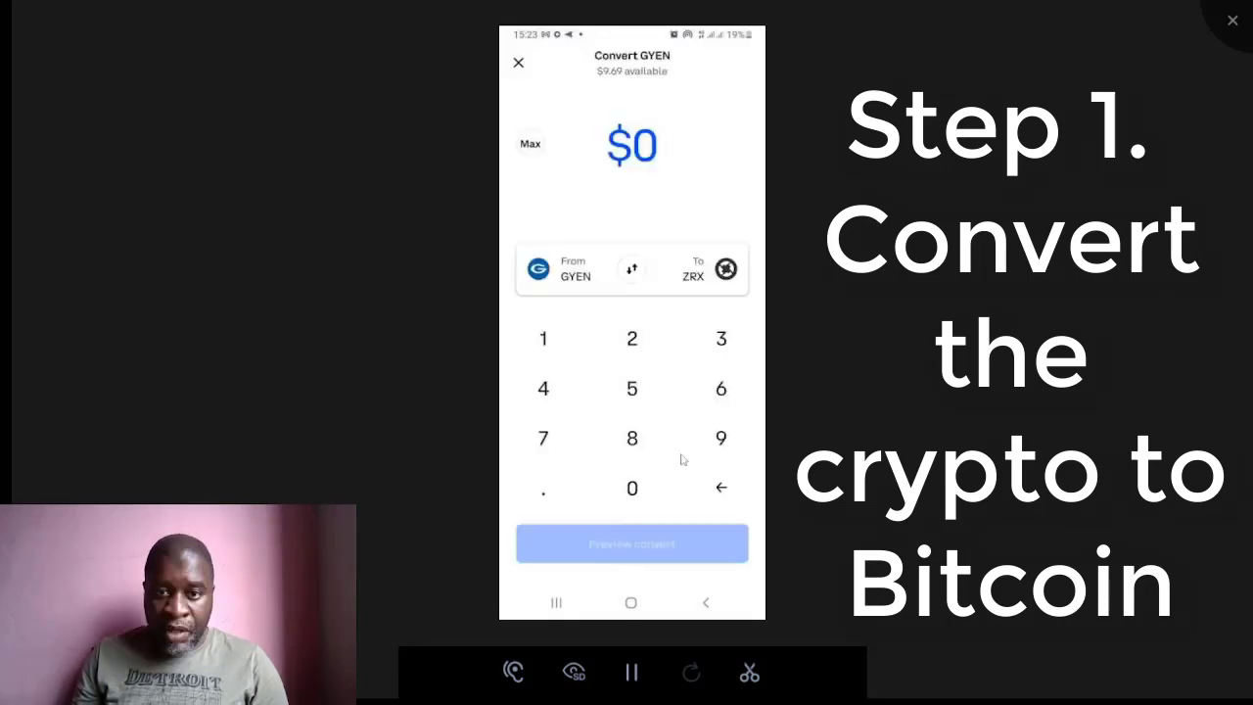
{"action": "left_click", "coordinate": [714, 279]}
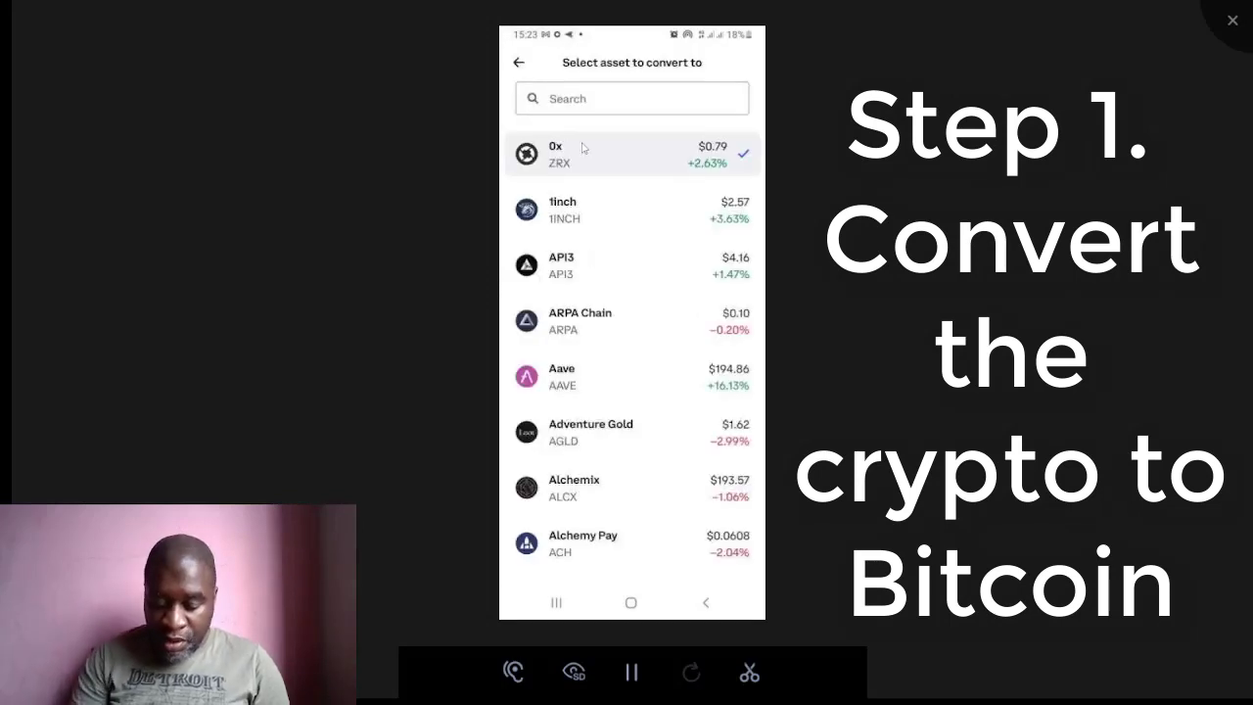
{"action": "type", "text": "btc"}
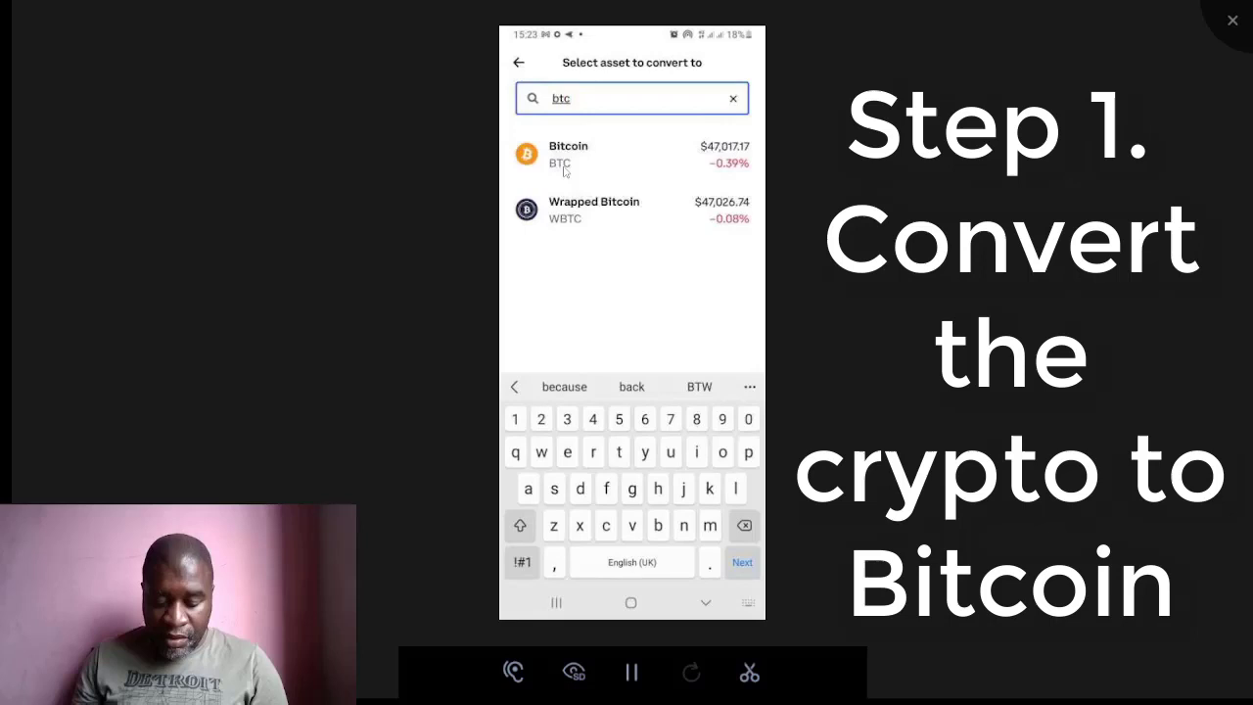
{"action": "left_click", "coordinate": [585, 159]}
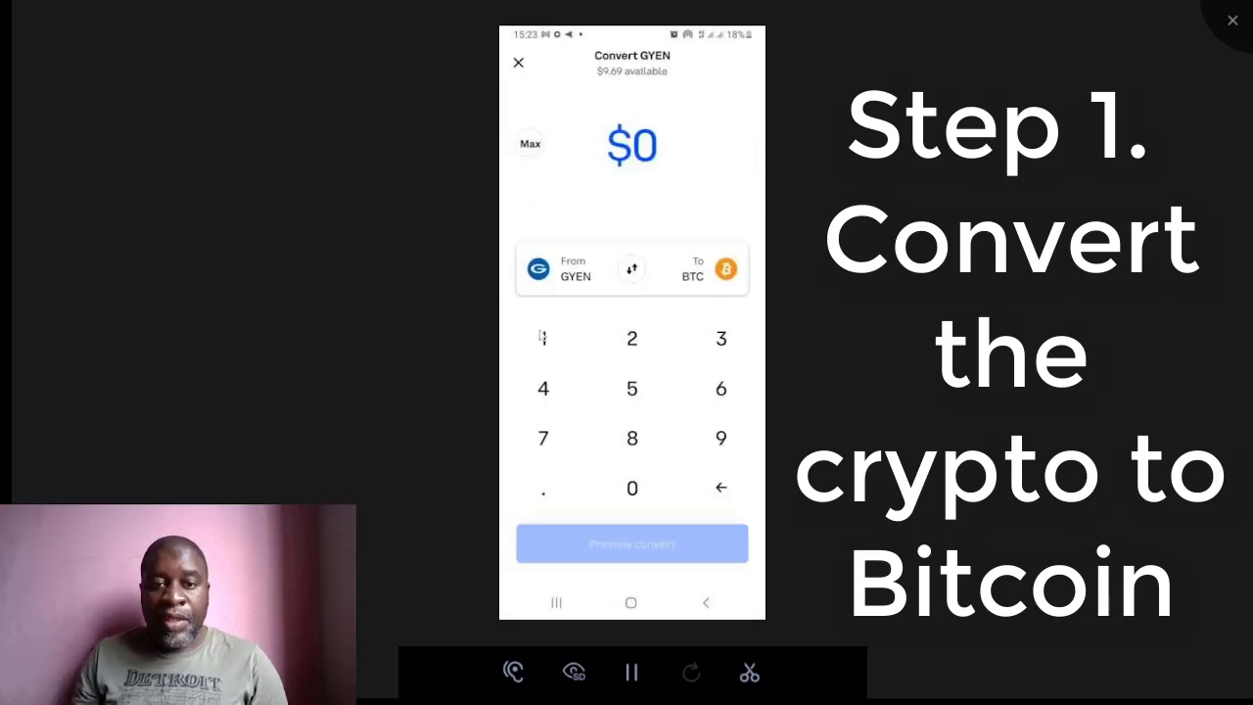
{"action": "left_click", "coordinate": [532, 147]}
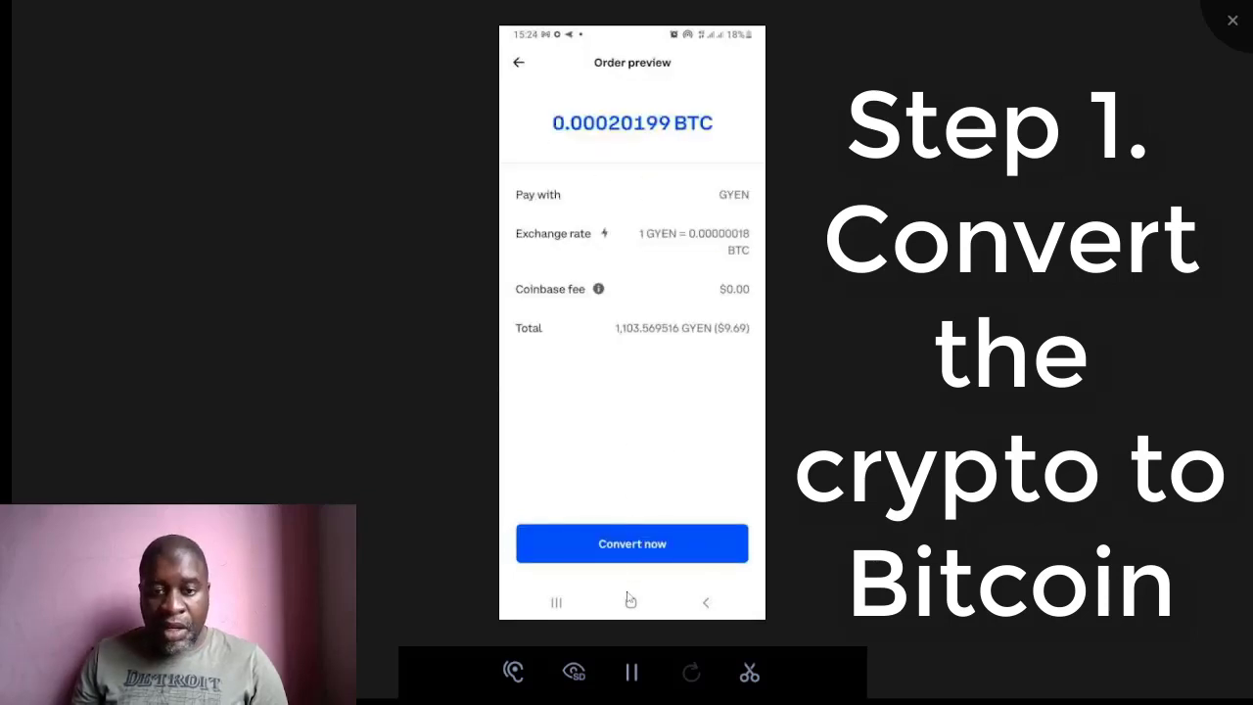
{"action": "left_click", "coordinate": [631, 544]}
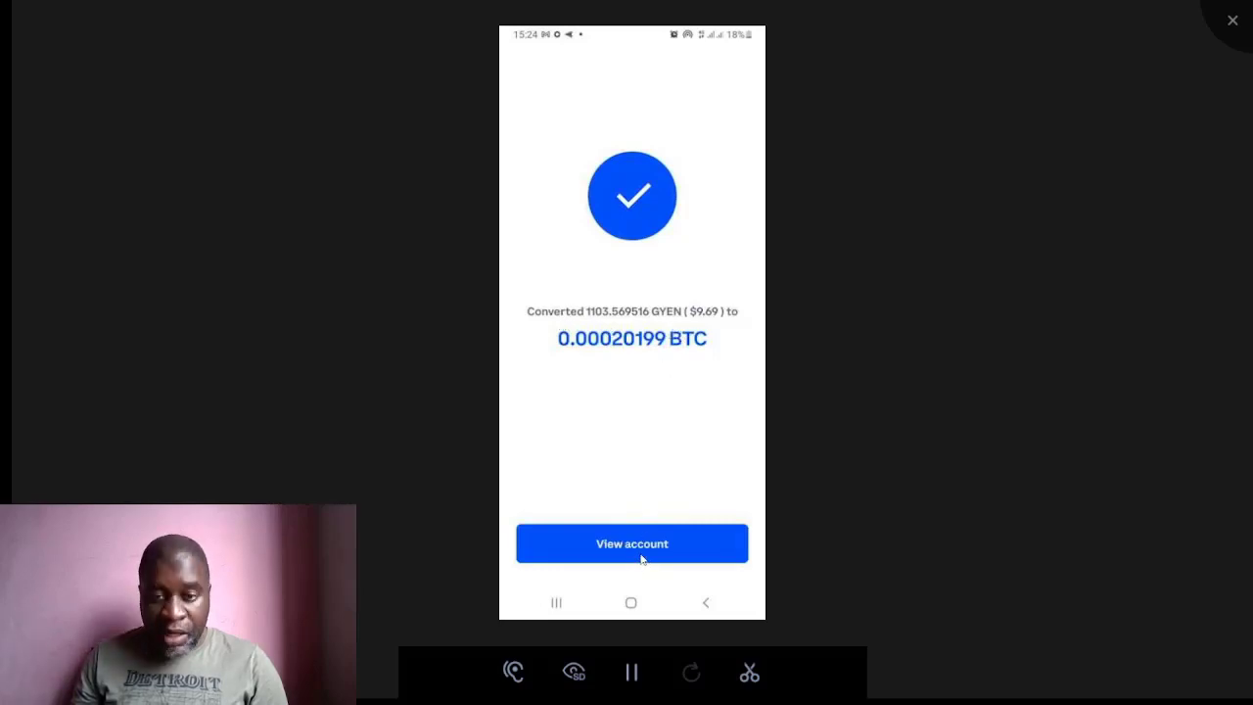
Step: Copy the Bitcoin receive address from the Yellow Card Bitcoin wallet
{"action": "left_click", "coordinate": [639, 555]}
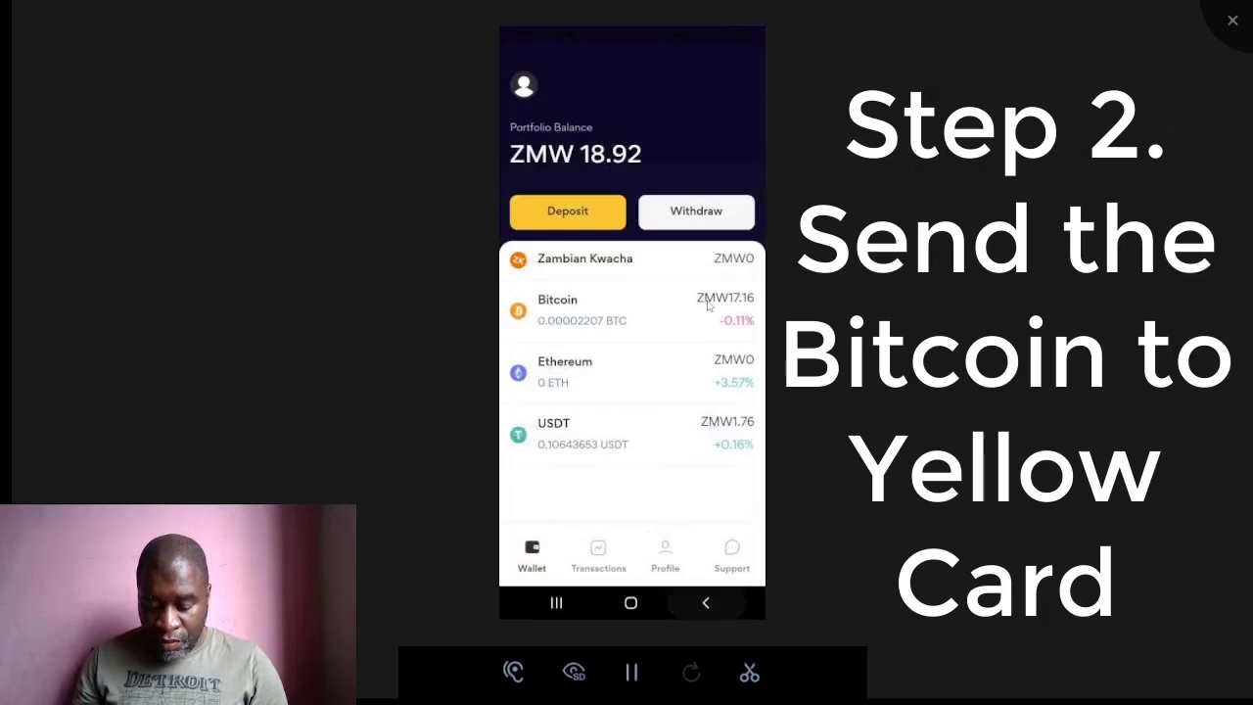
{"action": "left_click", "coordinate": [618, 302]}
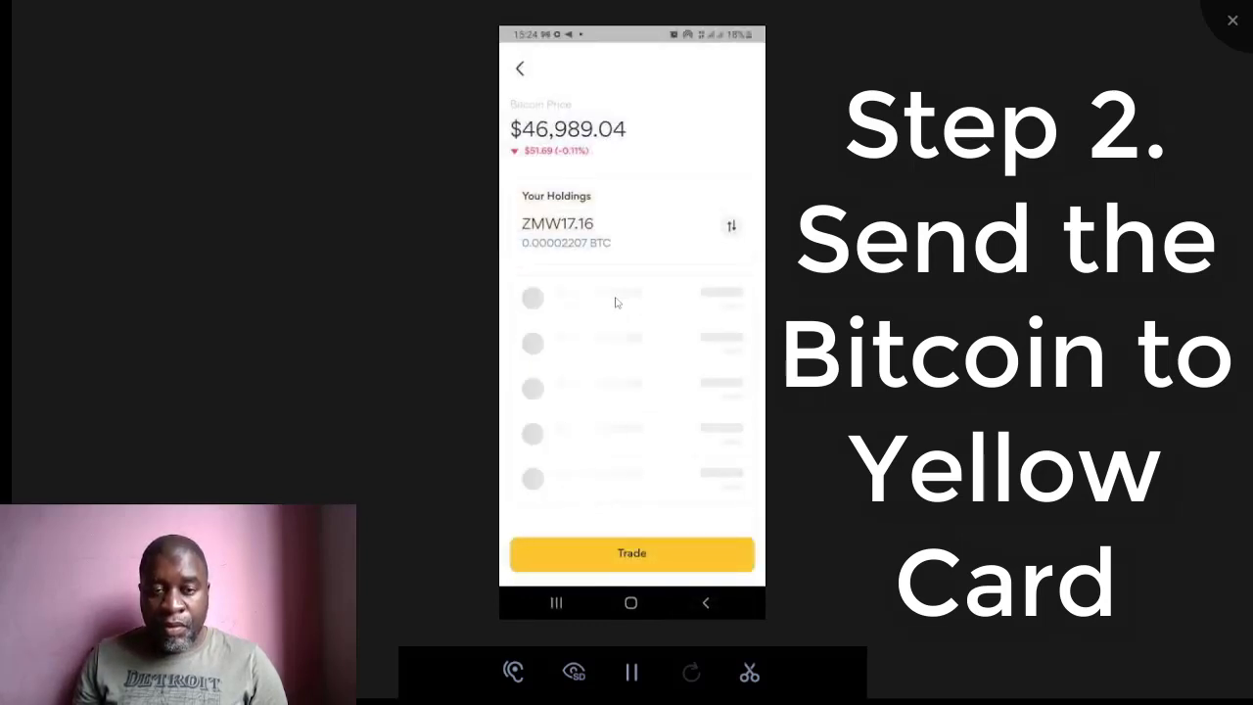
{"action": "left_click", "coordinate": [652, 556]}
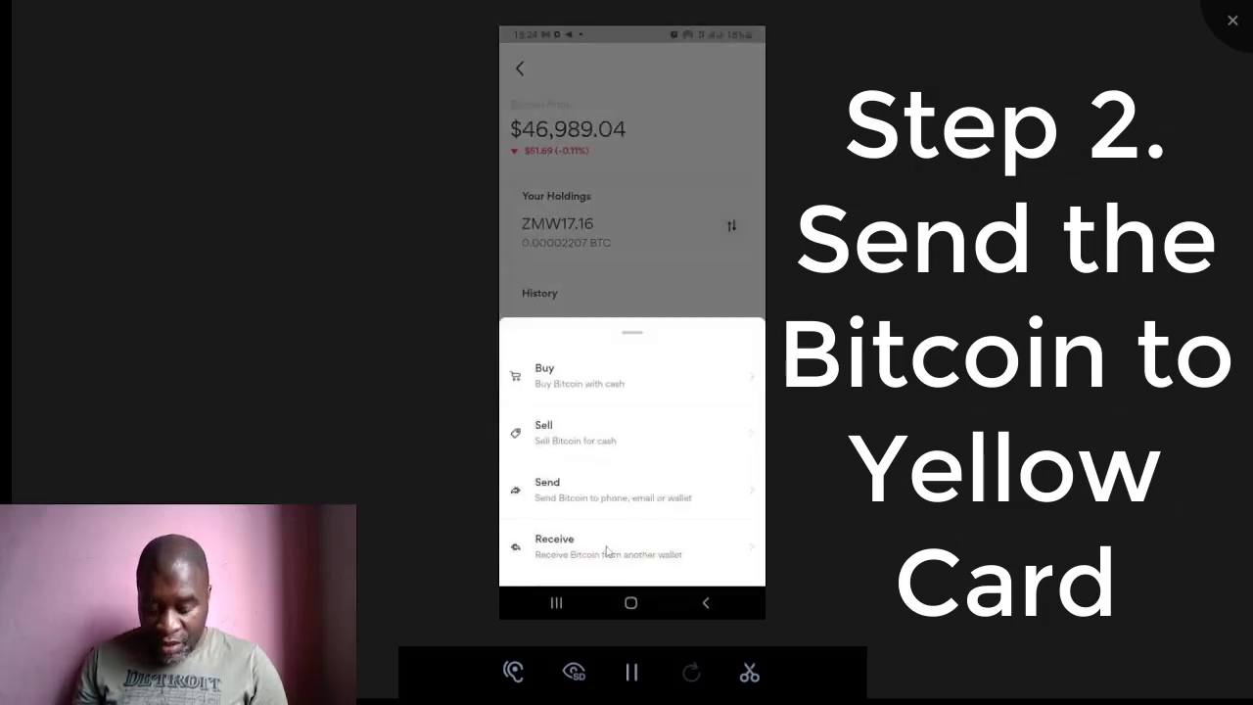
{"action": "left_click", "coordinate": [607, 551]}
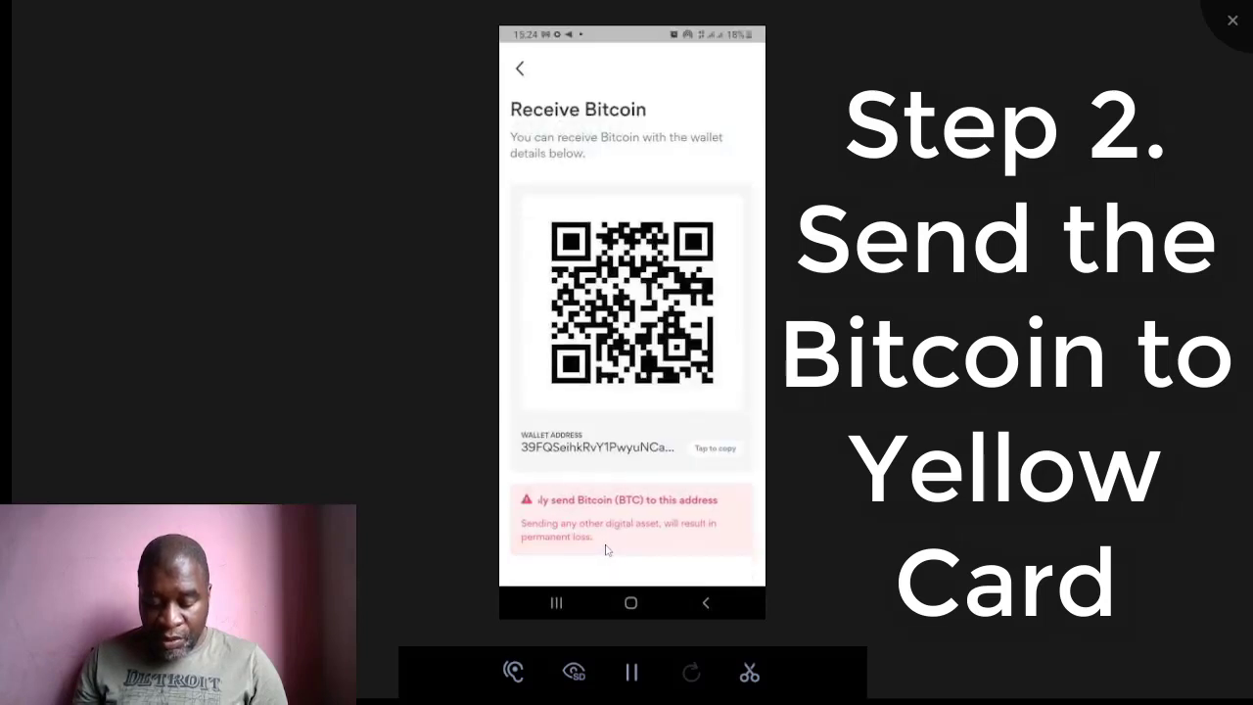
{"action": "left_click", "coordinate": [716, 453]}
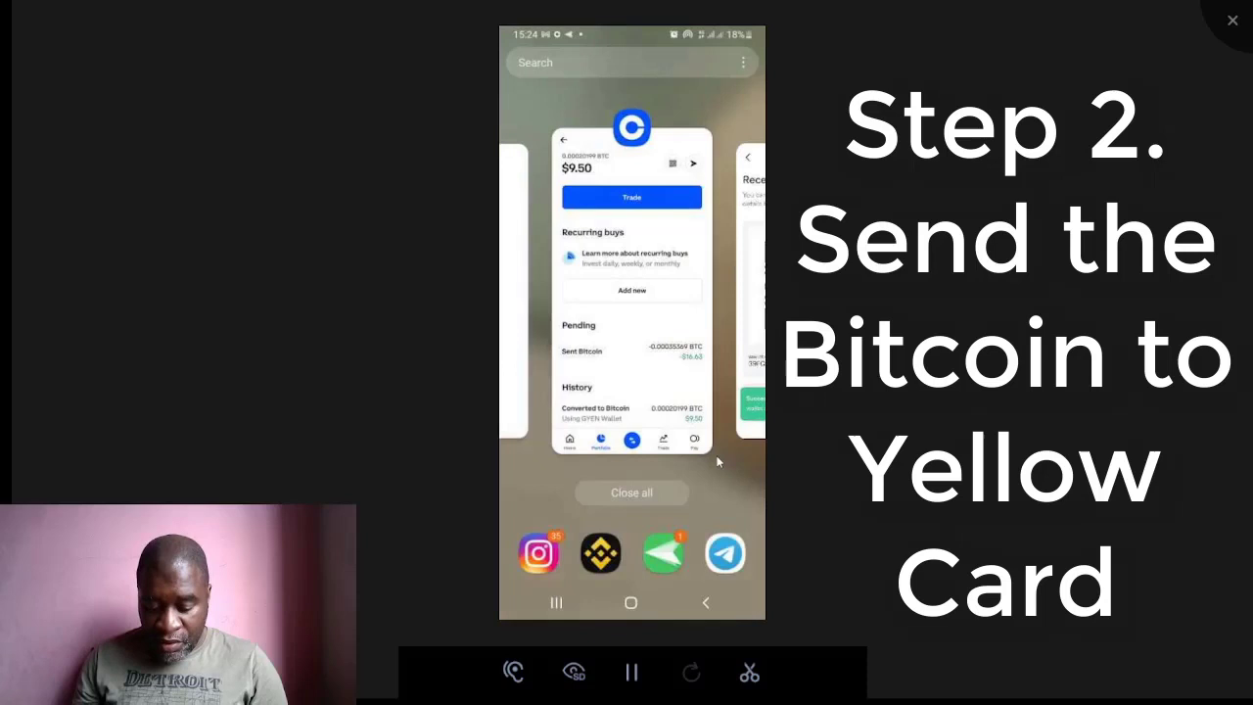
Step: Send the maximum Bitcoin amount, $9.49 (0.00020199 BTC), from Coinbase and continue
{"action": "left_click", "coordinate": [629, 398]}
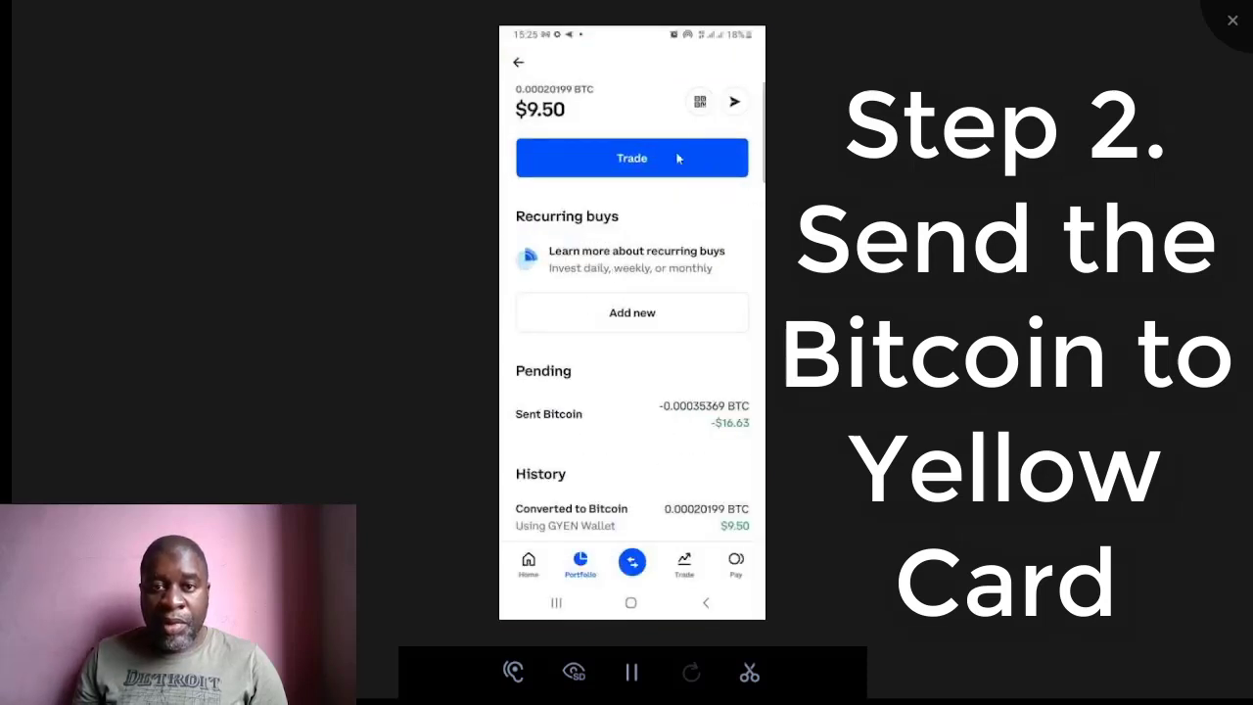
{"action": "left_click", "coordinate": [734, 108]}
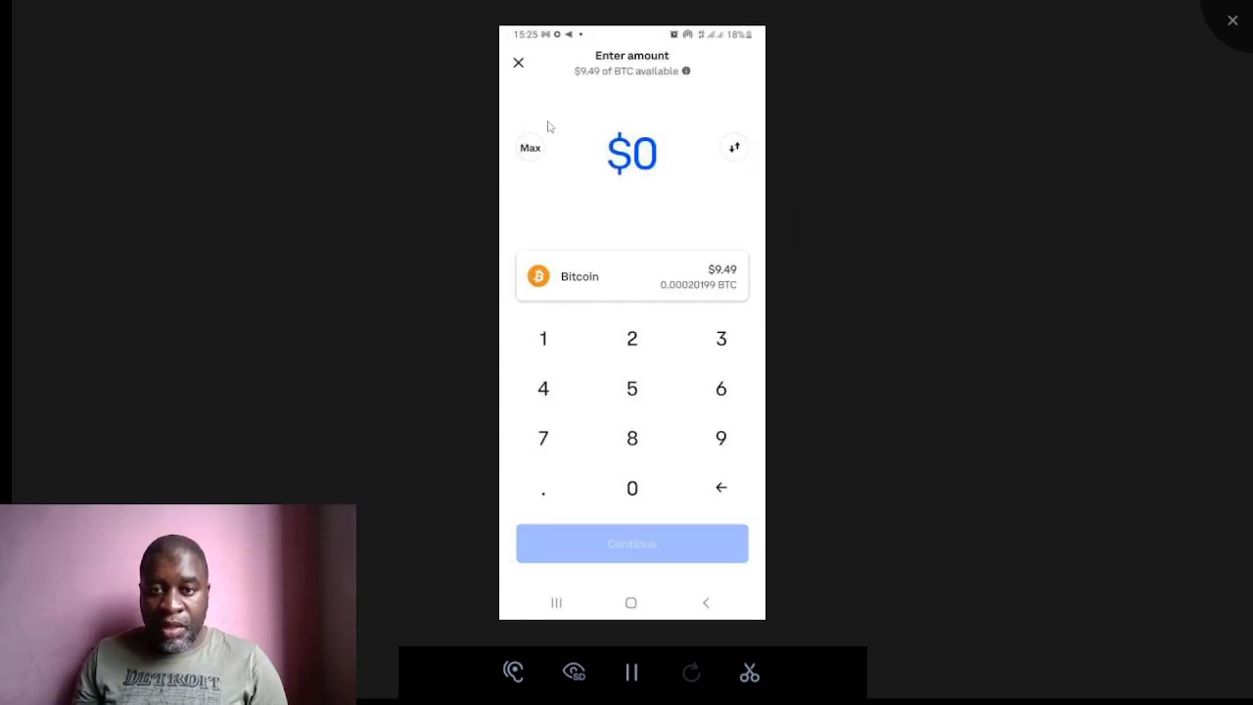
{"action": "left_click", "coordinate": [543, 171]}
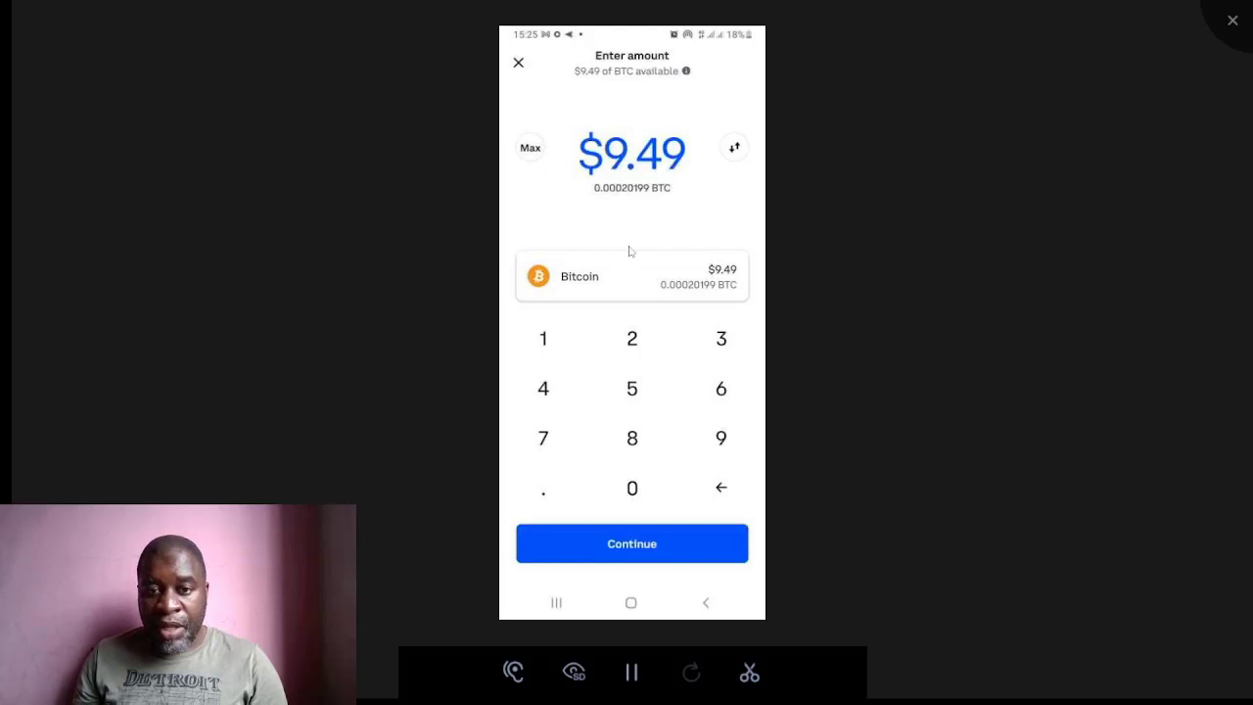
{"action": "left_click", "coordinate": [681, 534]}
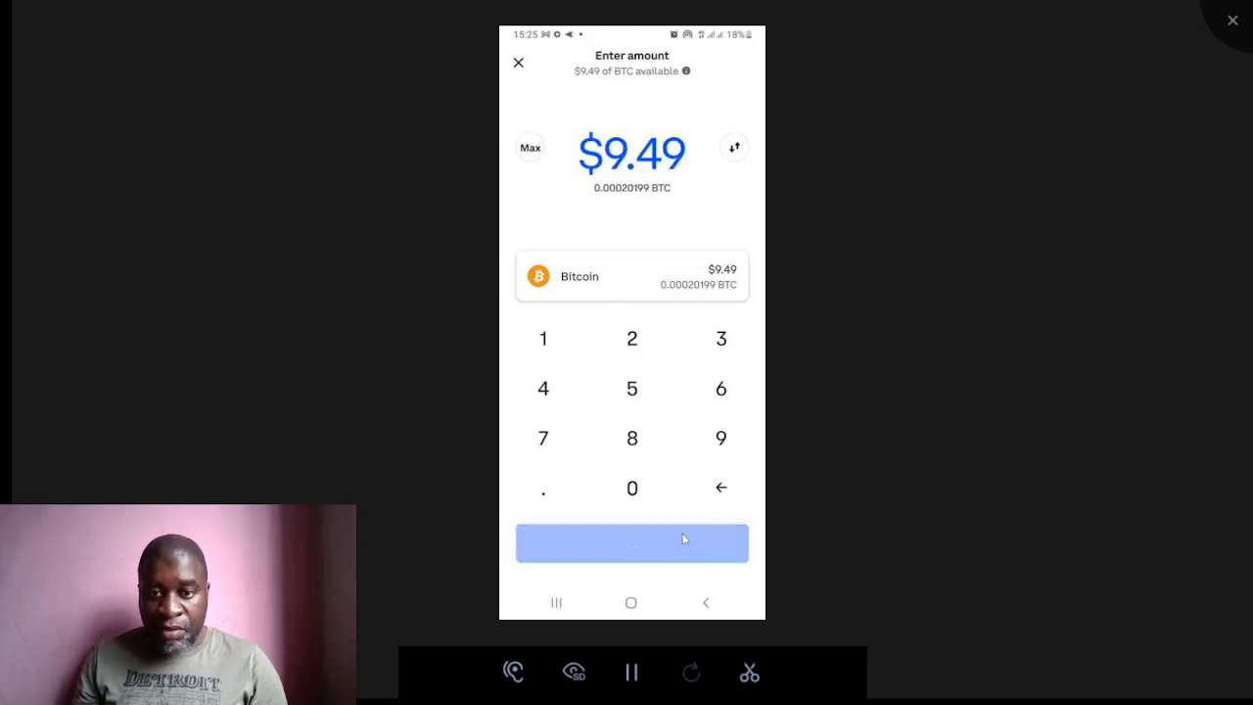